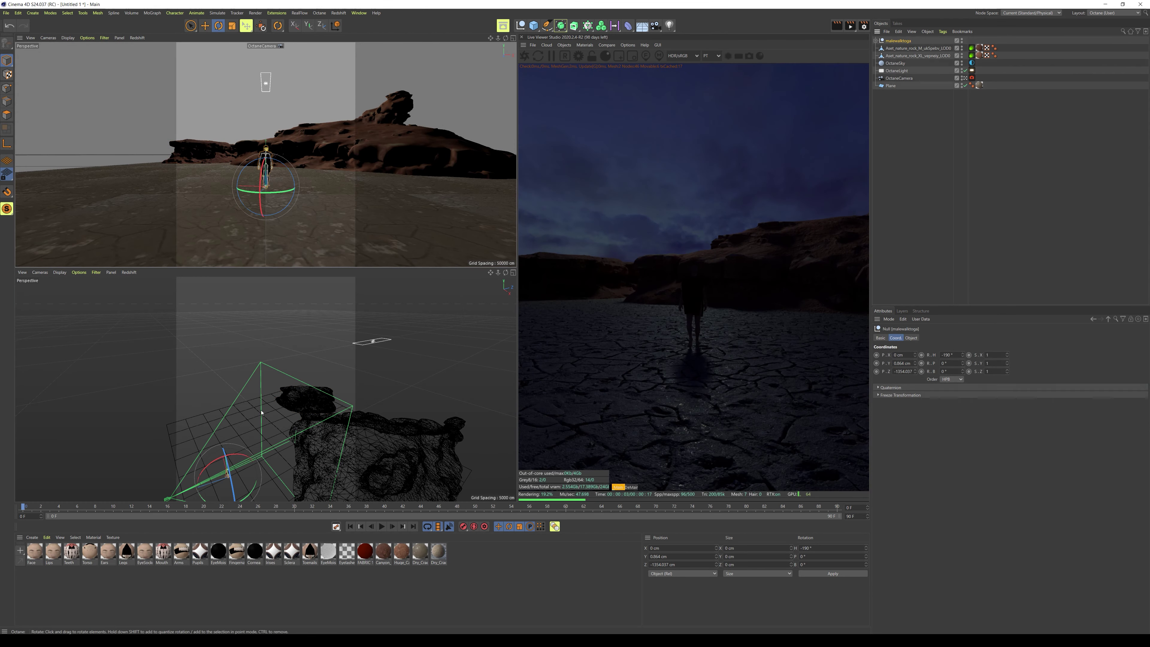
# Move the merged malewalktoga figure along Z toward the camera on the cracked ground.
pyautogui.moveTo(267, 206)
pyautogui.mouseDown()
pyautogui.moveTo(267, 231)
pyautogui.moveTo(267, 206)
pyautogui.mouseUp()
# Adjust the Dry_Cracked ground material's roughness and move the figure further along the ground.
pyautogui.doubleClick(421, 552)
pyautogui.click(167, 384)
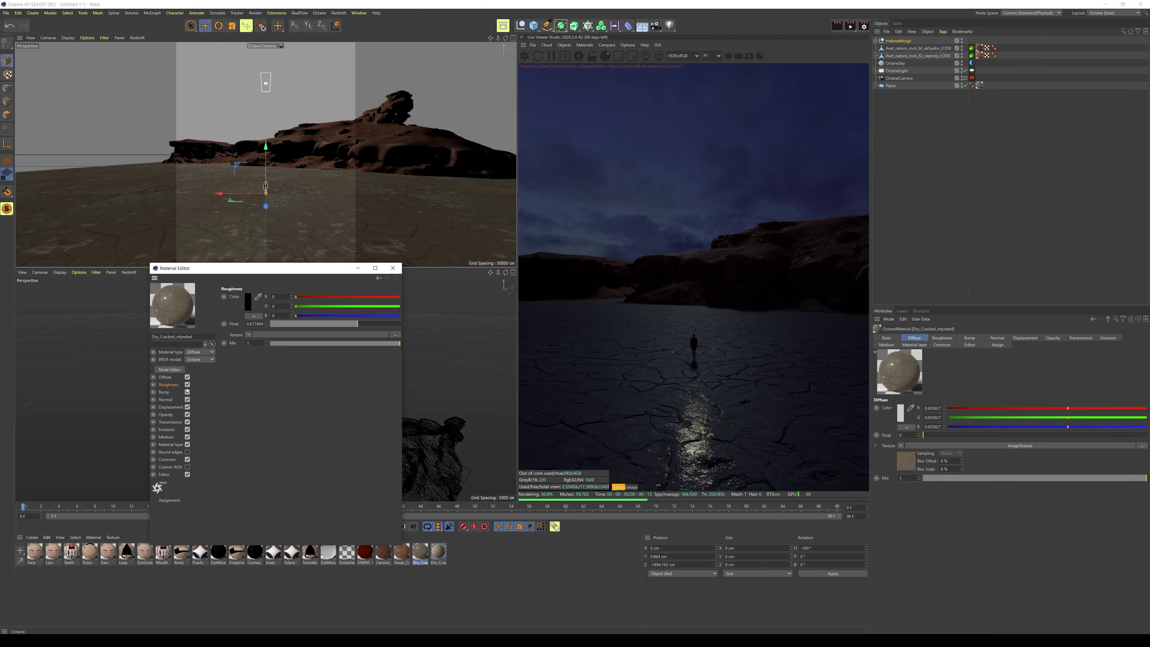
pyautogui.moveTo(272, 323); pyautogui.dragTo(278, 328)
pyautogui.click(393, 268)
# Frame the walking figure in the view and add an Octane Volume object.
pyautogui.click(898, 40)
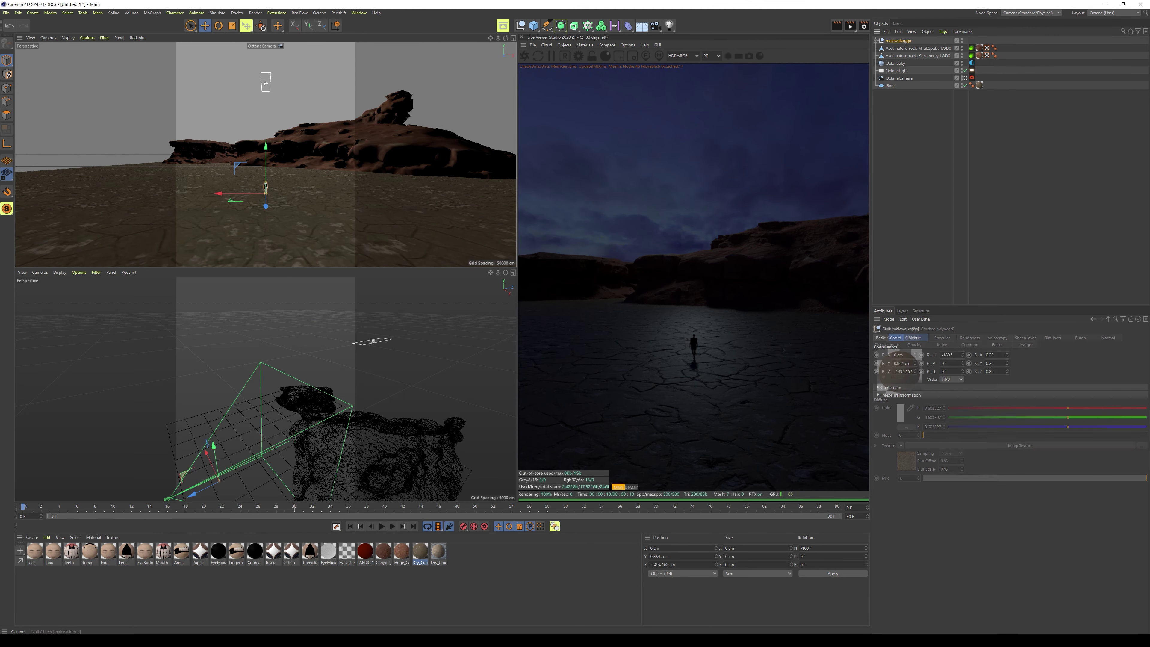
pyautogui.press('o')
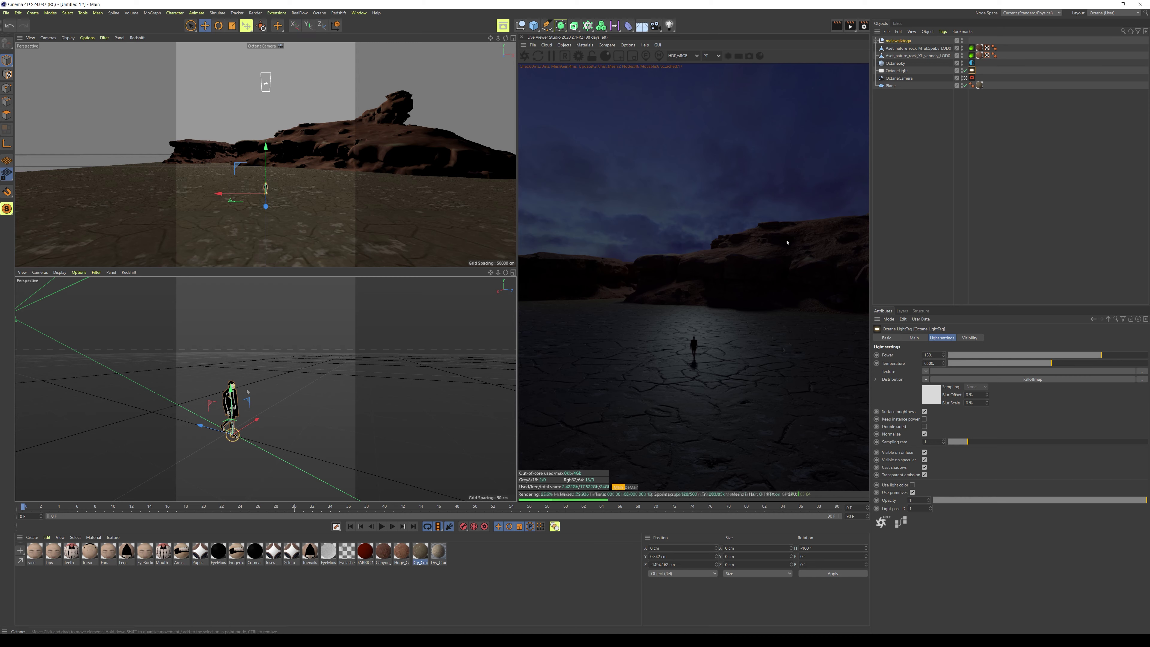
pyautogui.click(565, 45)
pyautogui.click(607, 73)
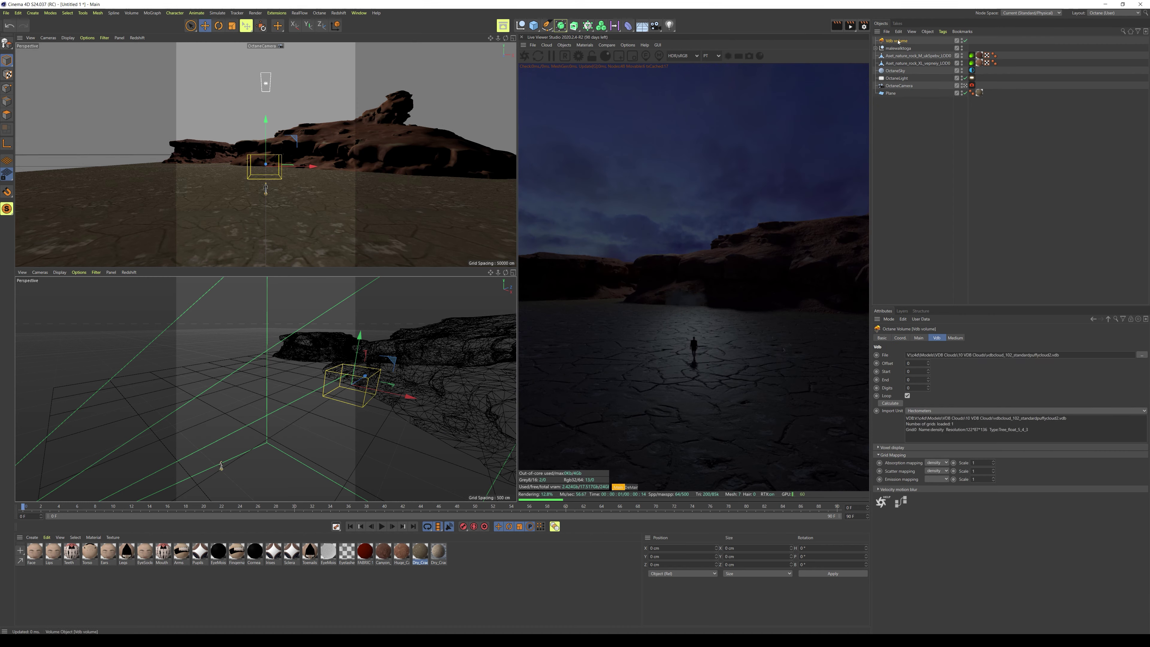
# Open the Octane volume's medium settings and then the light's settings.
pyautogui.click(956, 337)
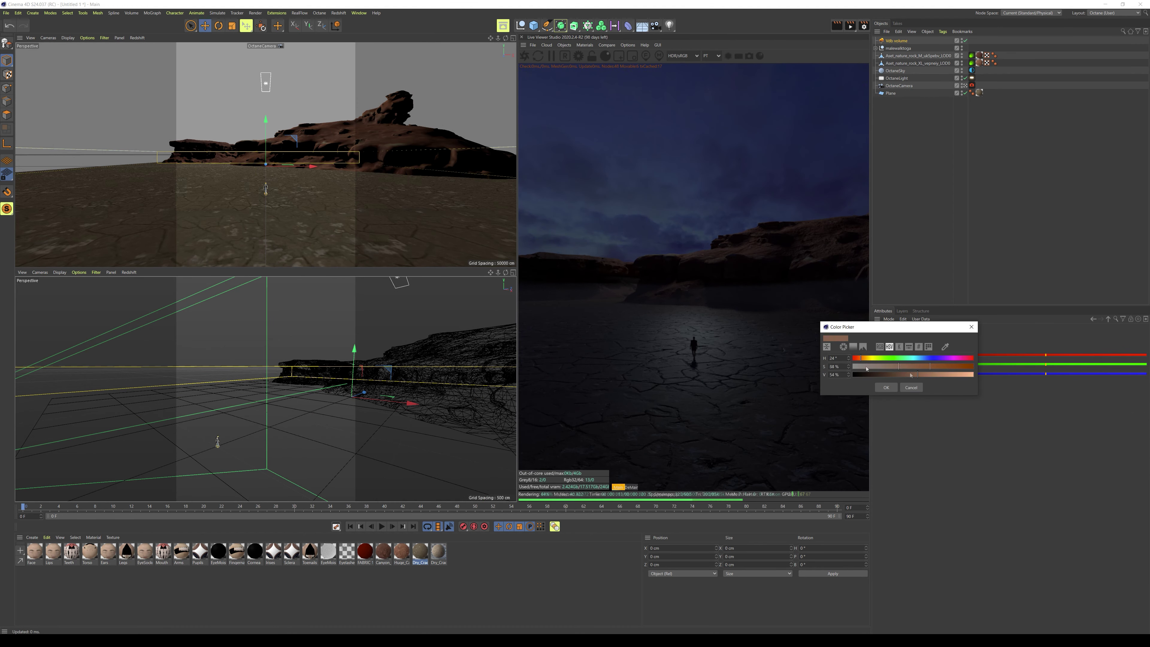
pyautogui.click(972, 78)
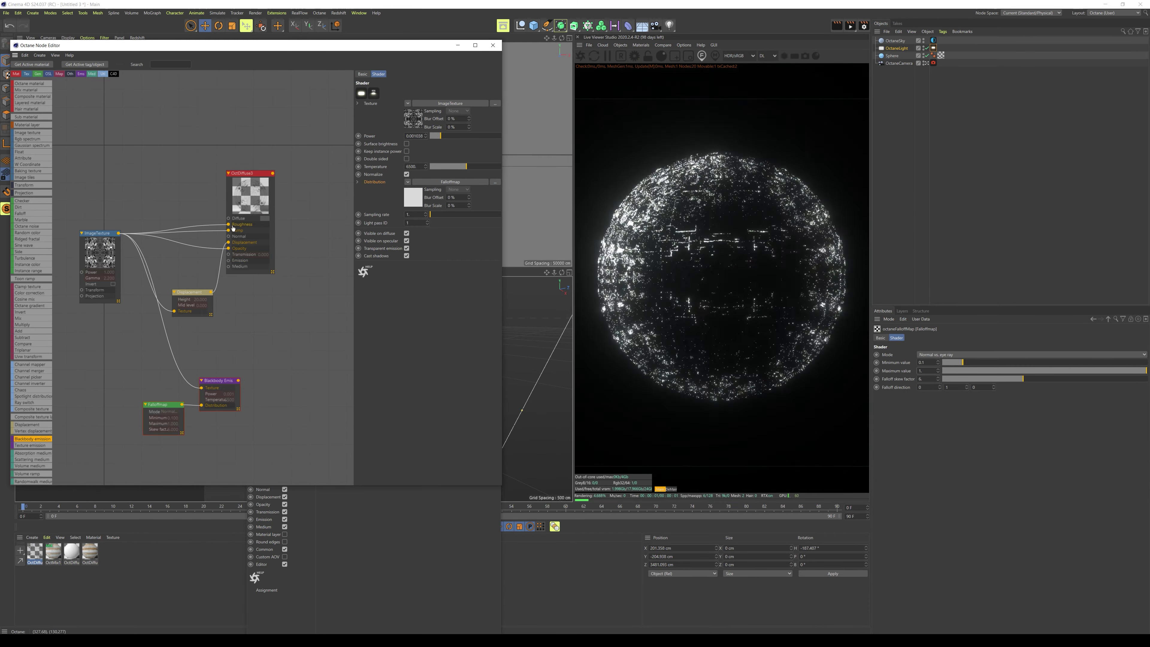
# Connect the Falloff map to the Blackbody Emission node and close the Node Editor.
pyautogui.moveTo(191, 366); pyautogui.dragTo(207, 359)
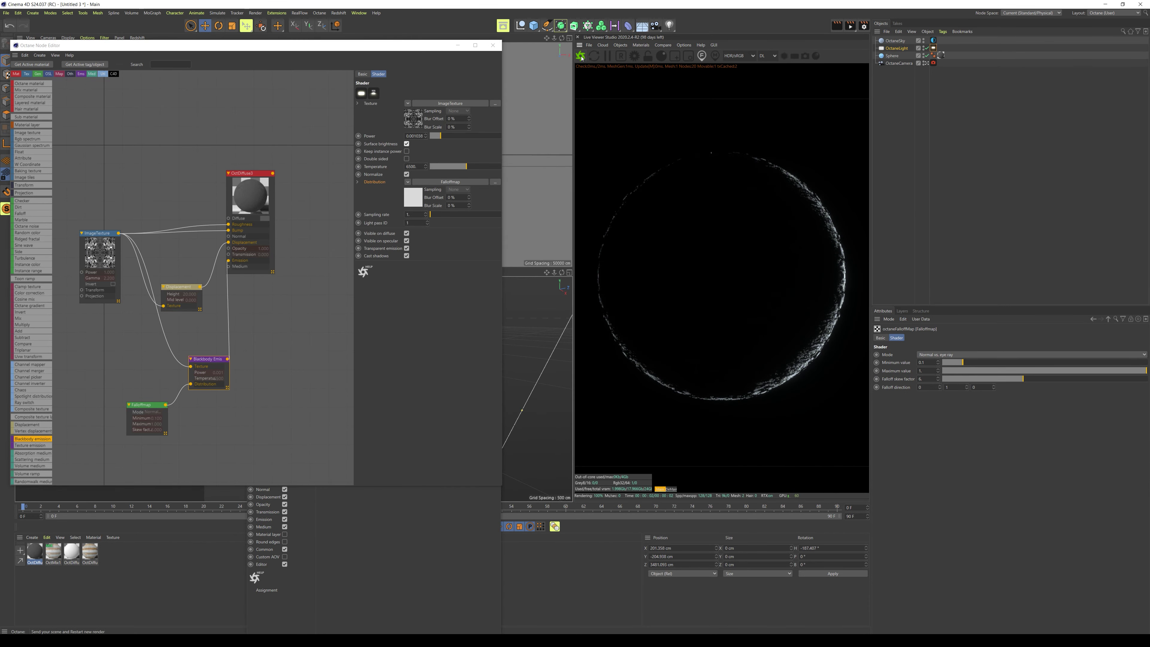
pyautogui.click(492, 45)
pyautogui.click(641, 45)
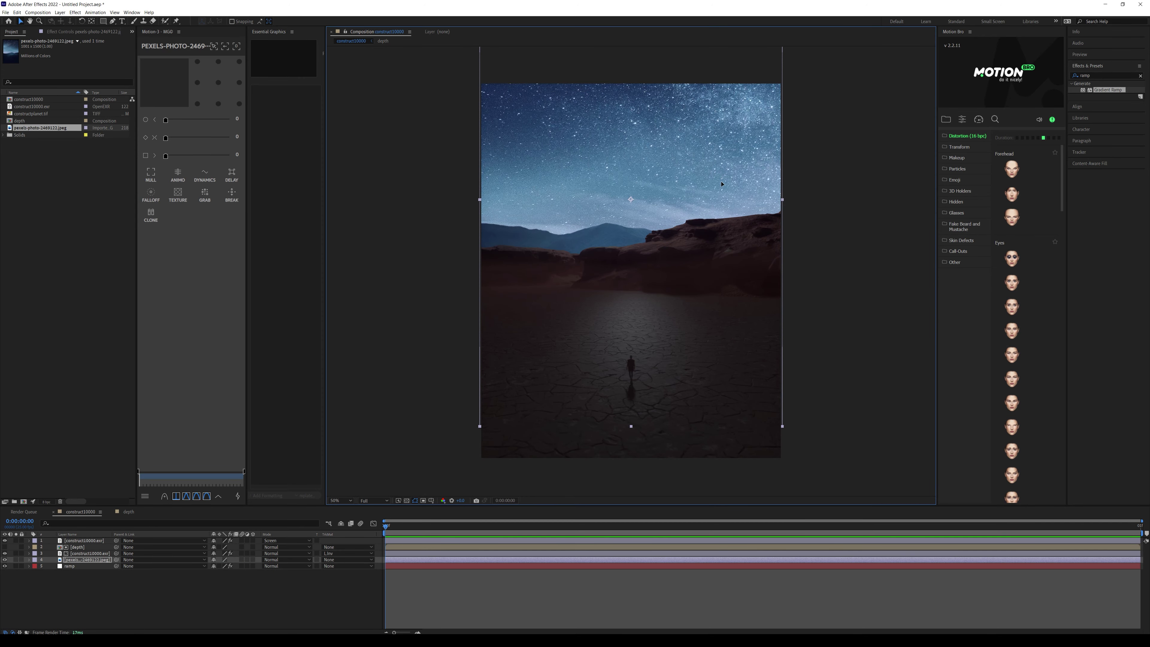
# Add constructplanet.tif to the composition and set its blending mode to Lighten.
pyautogui.moveTo(11, 113); pyautogui.dragTo(874, 57)
pyautogui.hotkey('shift', '=')
pyautogui.hotkey('shift', '=')
pyautogui.hotkey('shift', '=')
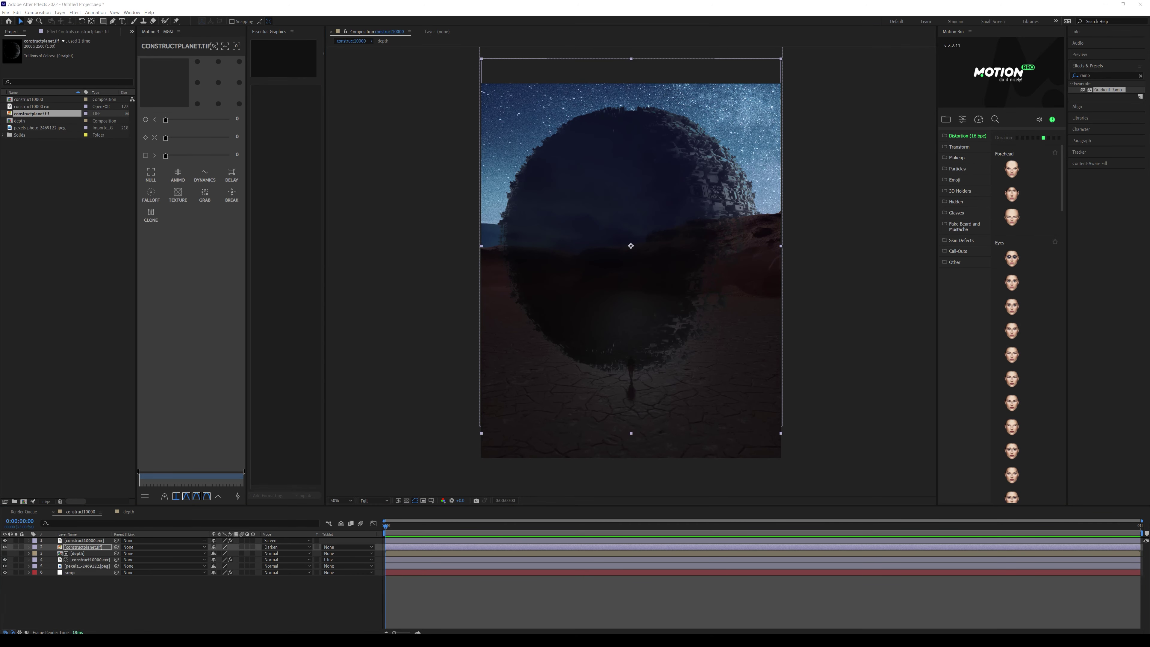
pyautogui.click(286, 547)
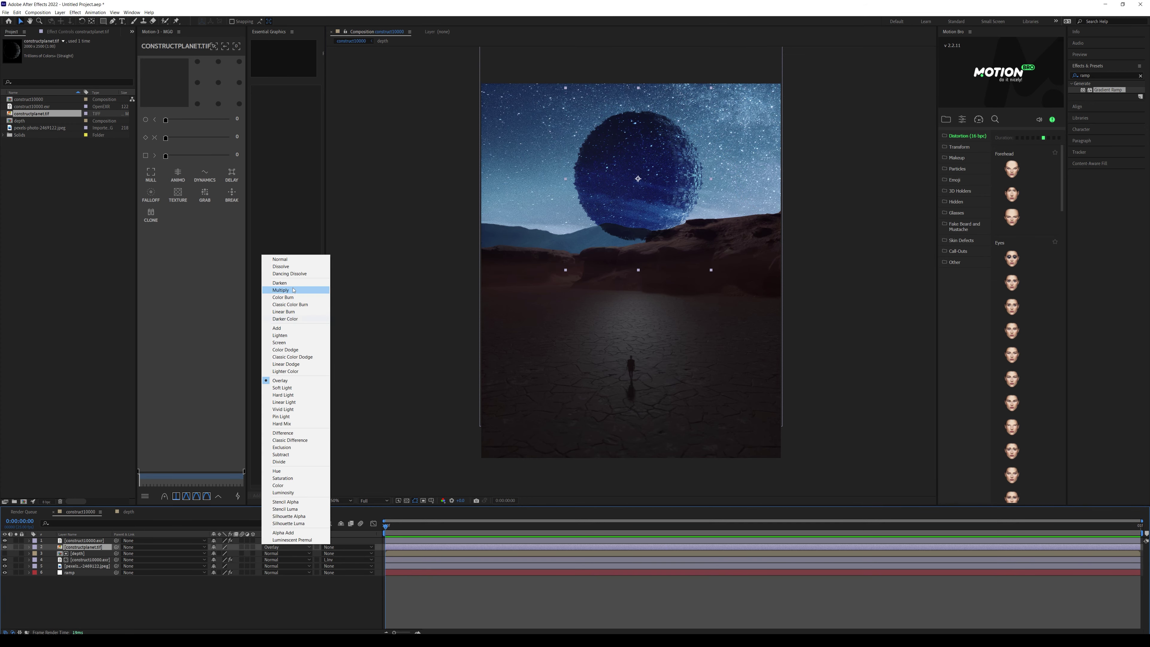
pyautogui.click(280, 346)
# Mask the desert photo's sky with a rectangle mask and a Pen mask along the horizon.
pyautogui.moveTo(469, 72)
pyautogui.mouseDown()
pyautogui.moveTo(790, 218)
pyautogui.moveTo(887, 225)
pyautogui.mouseUp()
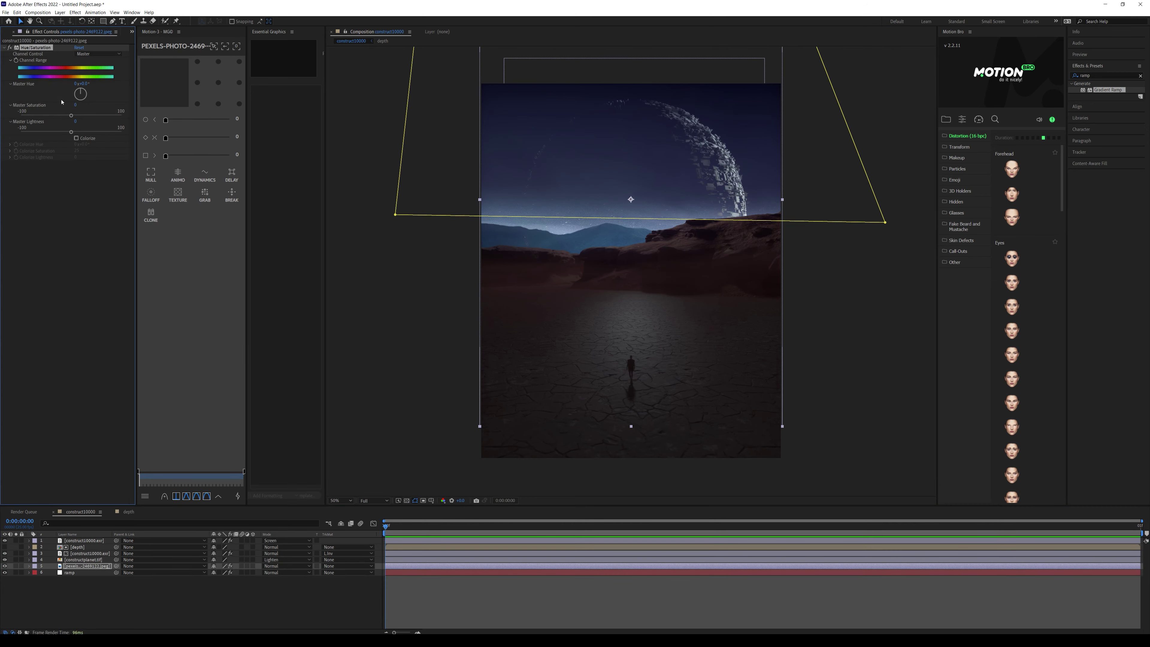
pyautogui.press('g')
pyautogui.click(478, 223)
pyautogui.click(495, 226)
pyautogui.click(540, 230)
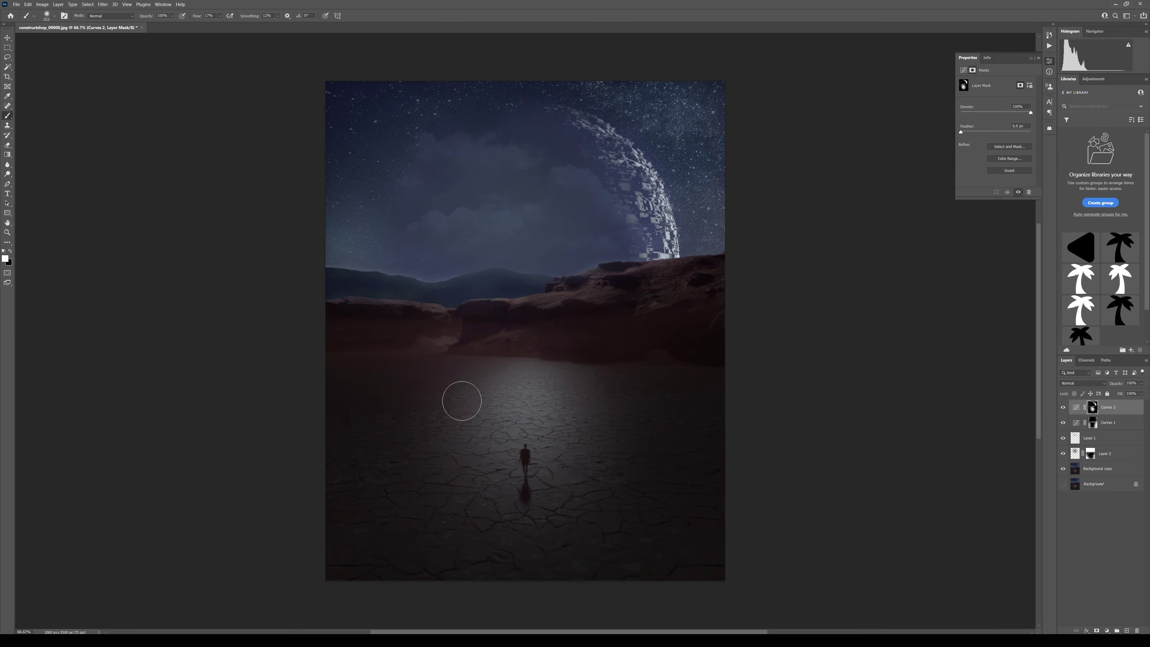
# In Camera Raw, set contrast +40 and highlights +26, adjust Color Mixer and Calibration, and apply.
pyautogui.moveTo(1042, 164); pyautogui.dragTo(1054, 163)
pyautogui.moveTo(1042, 173); pyautogui.dragTo(1049, 173)
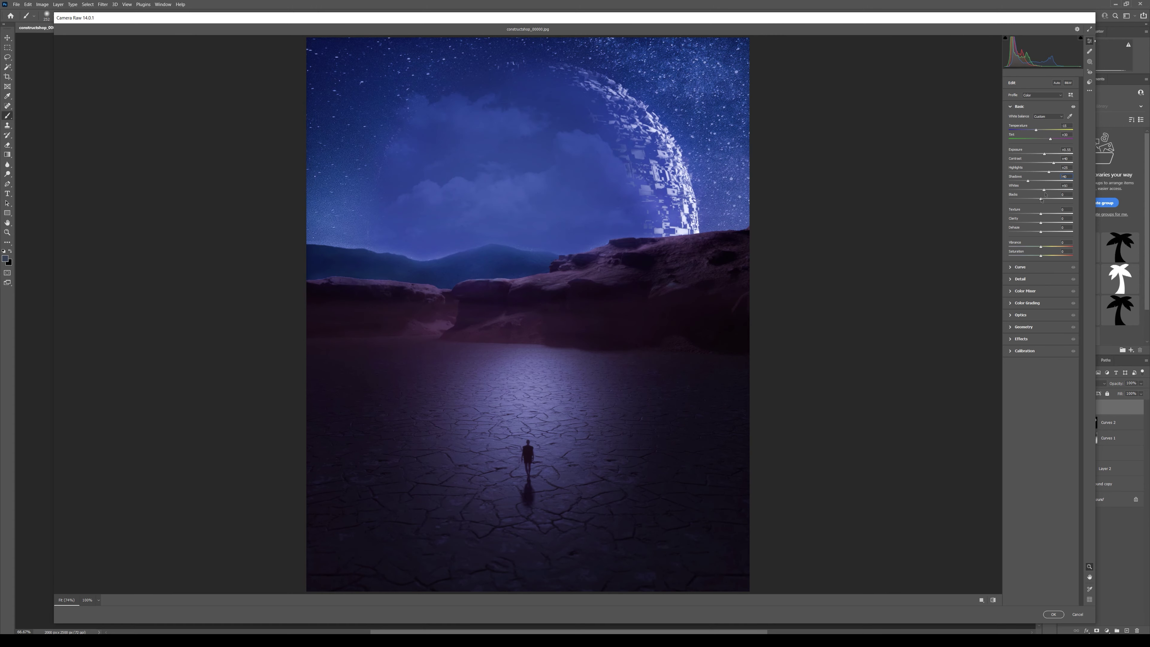
pyautogui.click(1019, 106)
pyautogui.click(1026, 142)
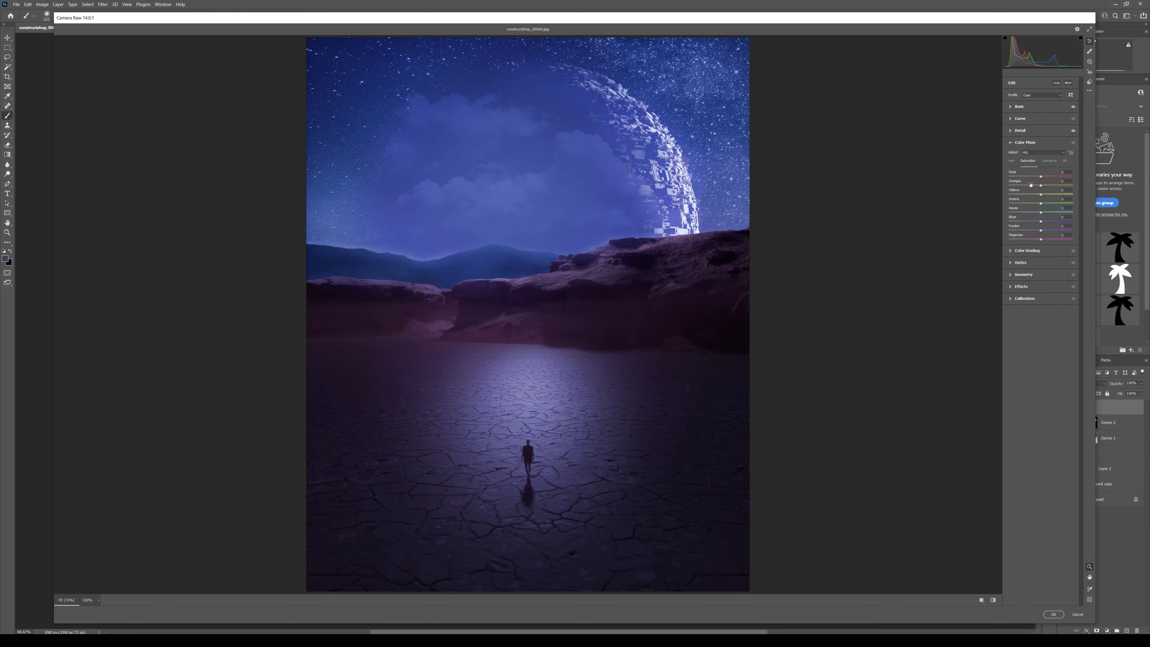
pyautogui.moveTo(1040, 221); pyautogui.dragTo(1028, 221)
pyautogui.click(1026, 142)
pyautogui.click(1027, 154)
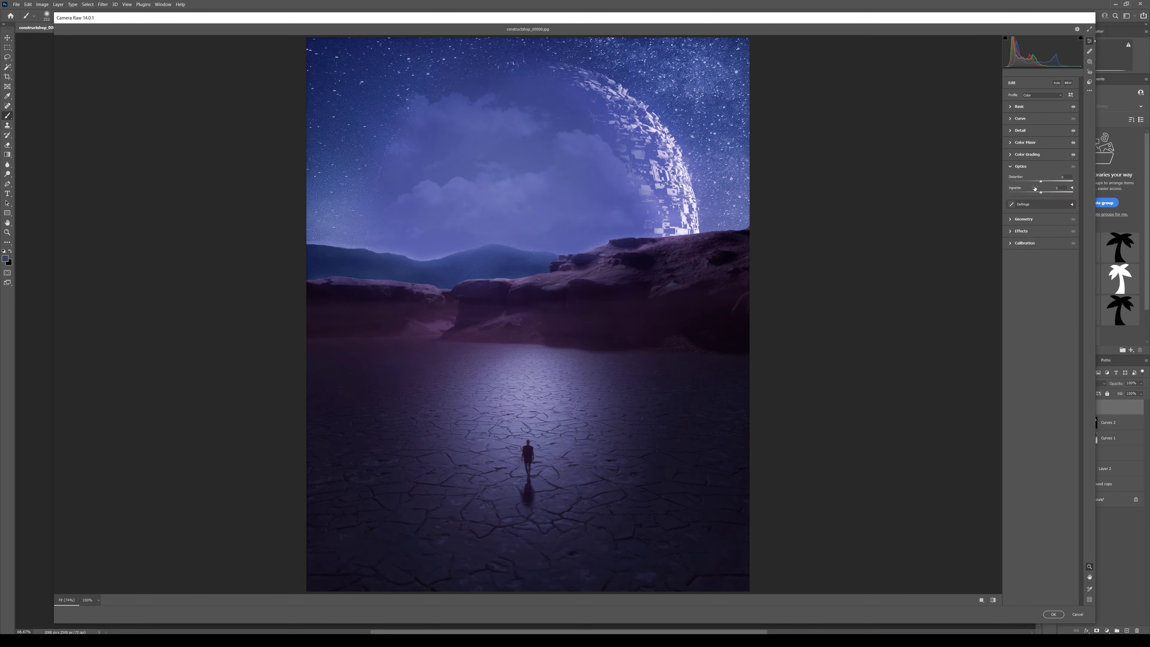
pyautogui.click(1021, 166)
pyautogui.click(1024, 202)
pyautogui.click(1050, 616)
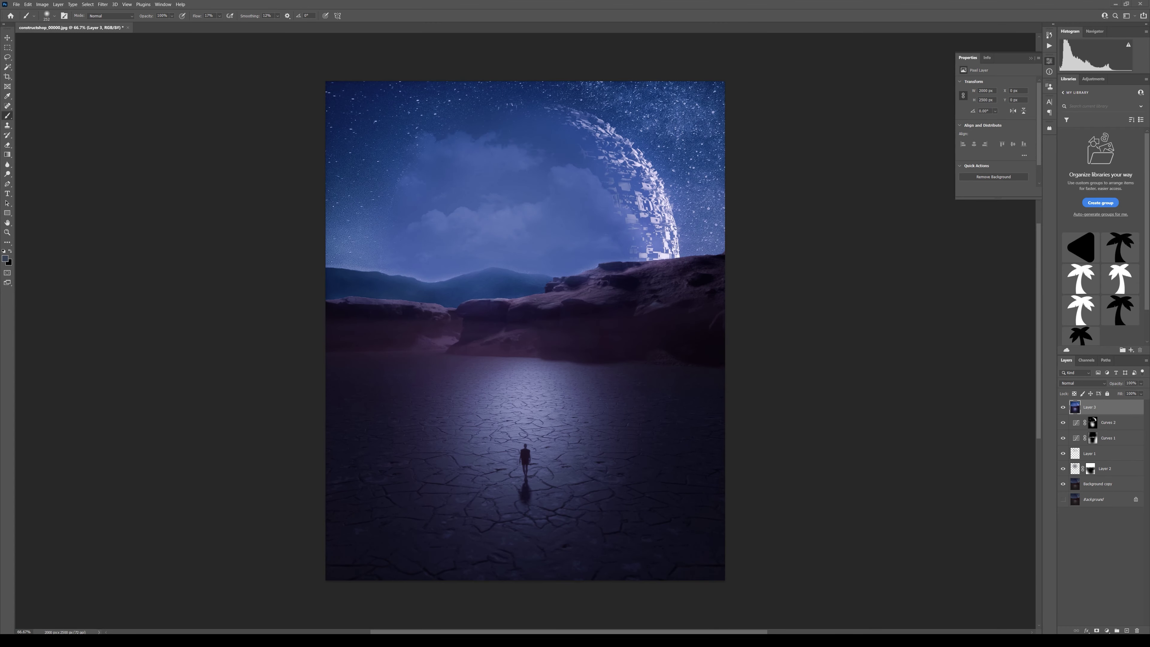
# Paint the starry photo into the sky and add Color Balance and Hue/Saturation with lightness +13.
pyautogui.moveTo(660, 132)
pyautogui.mouseDown()
pyautogui.moveTo(359, 166)
pyautogui.moveTo(707, 265)
pyautogui.mouseUp()
pyautogui.click(1108, 630)
pyautogui.moveTo(996, 138); pyautogui.dragTo(998, 139)
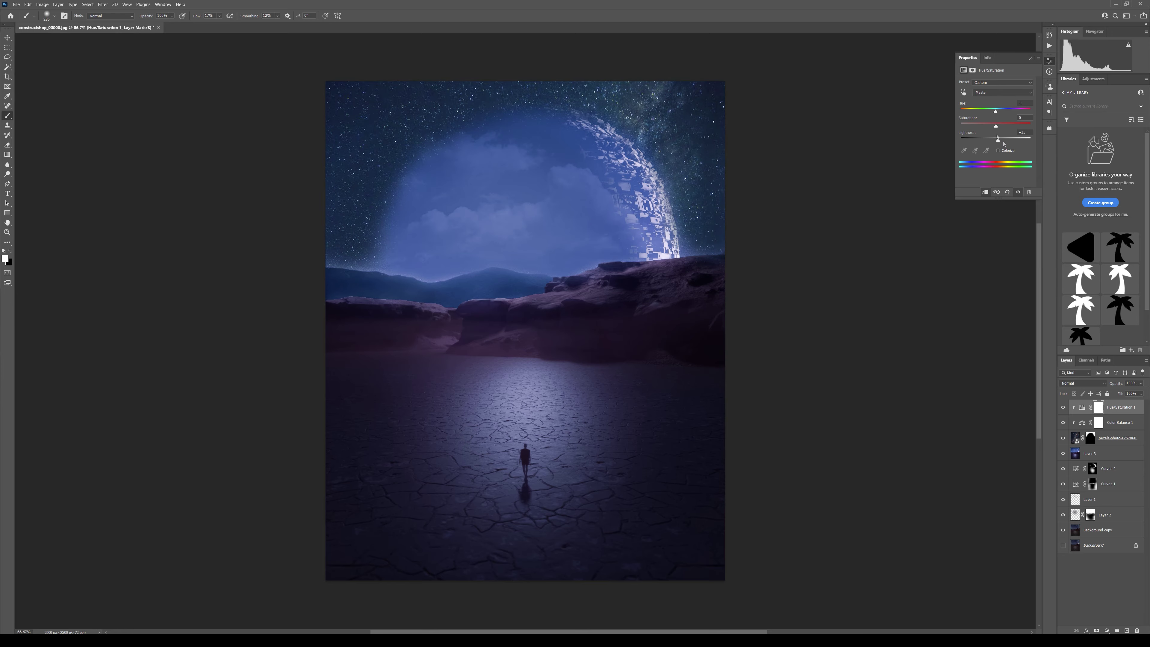
pyautogui.click(1064, 407)
pyautogui.click(1119, 438)
pyautogui.click(1063, 437)
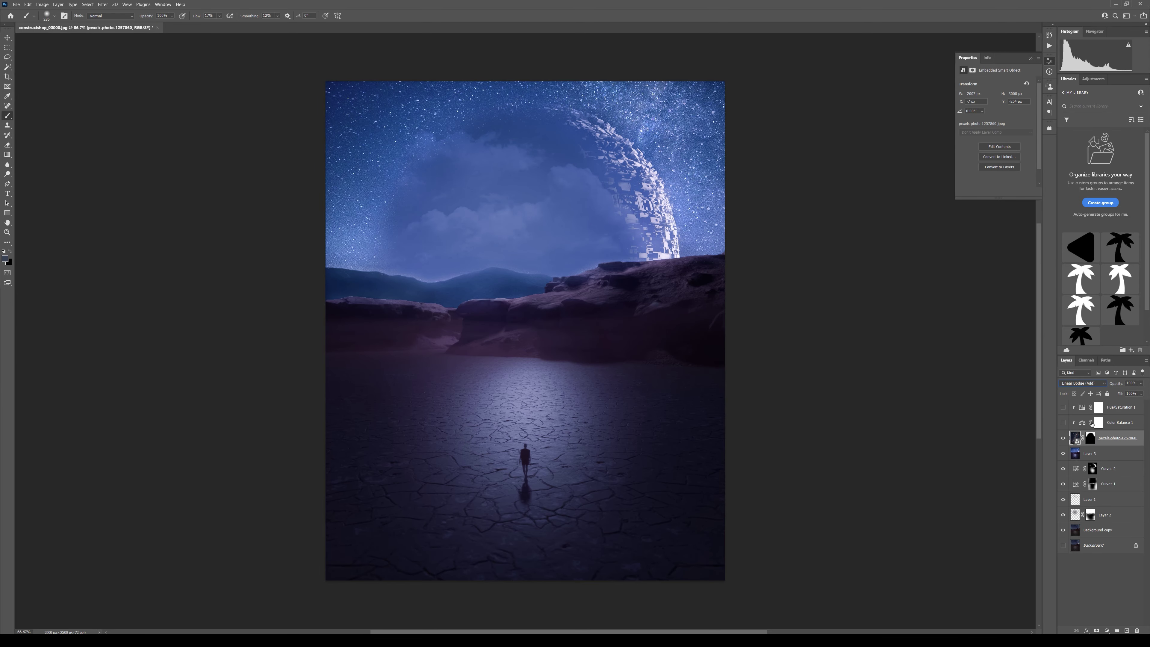
# Stamp all visible layers into a merged layer and sharpen it with Camera Raw's Detail controls.
pyautogui.hotkey('ctrl', 'shift', 'alt', 'e')
pyautogui.hotkey('ctrl', 'shift', 'a')
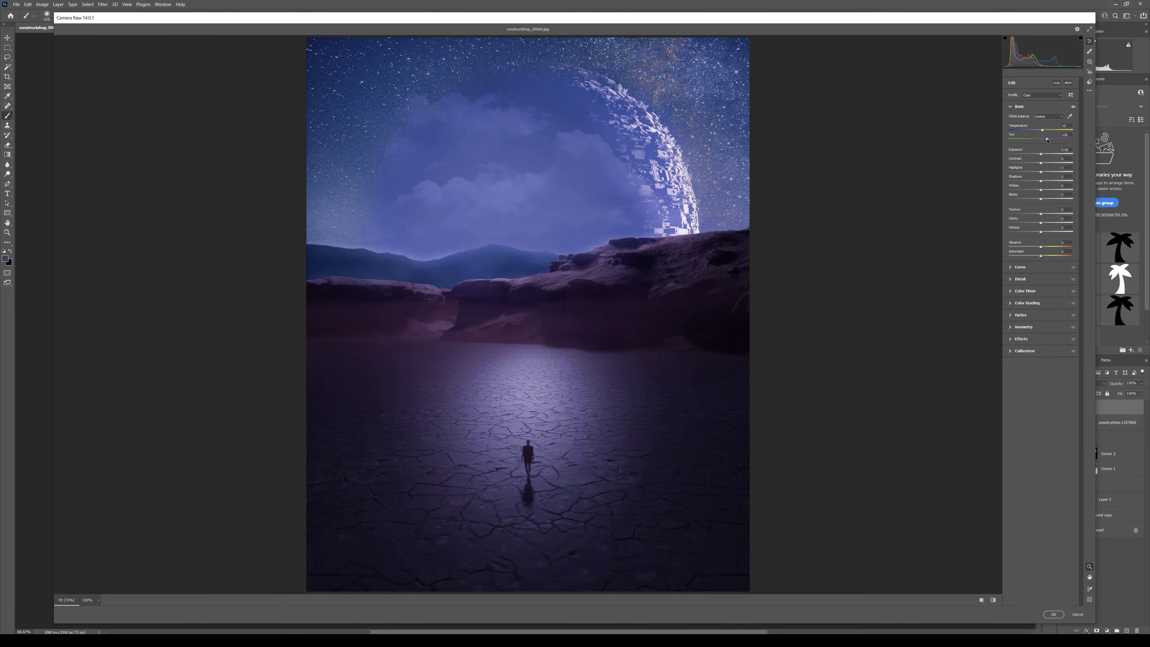
pyautogui.click(1019, 106)
pyautogui.click(1021, 130)
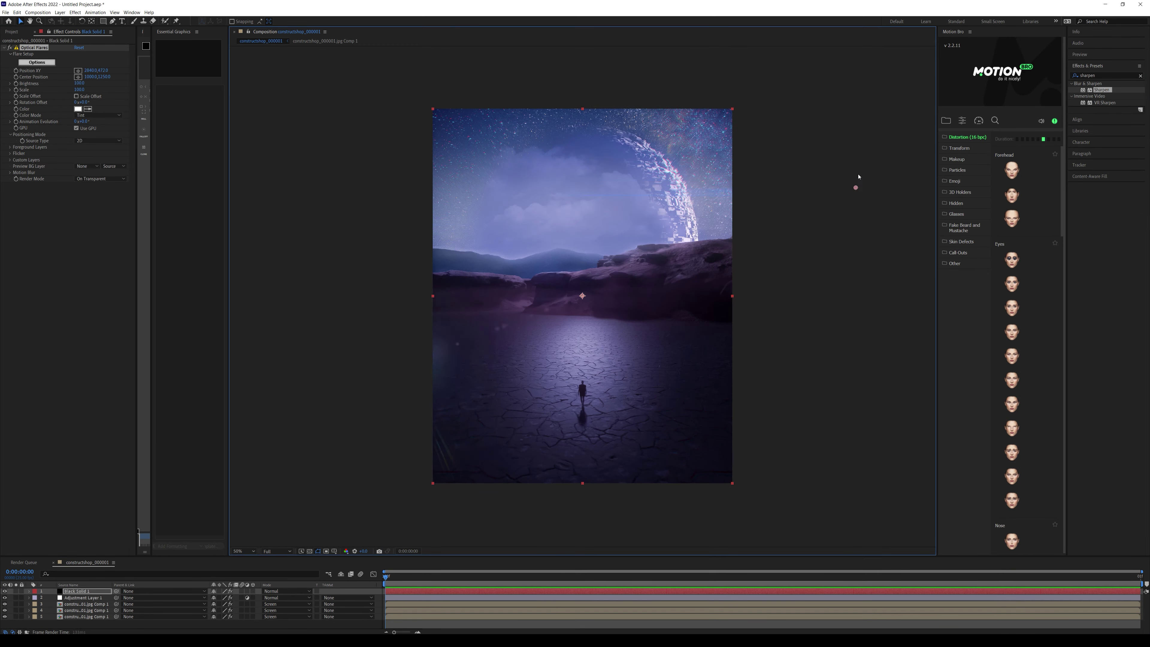
# Position the Optical Flares glint near the left edge of the desert ground.
pyautogui.click(100, 598)
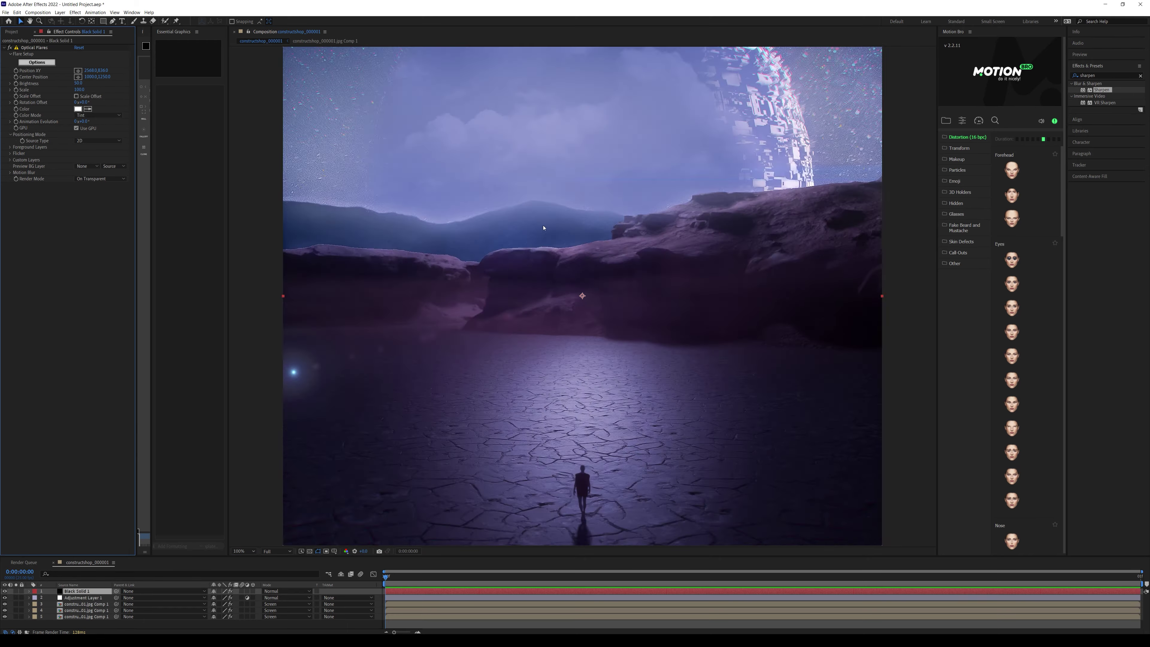